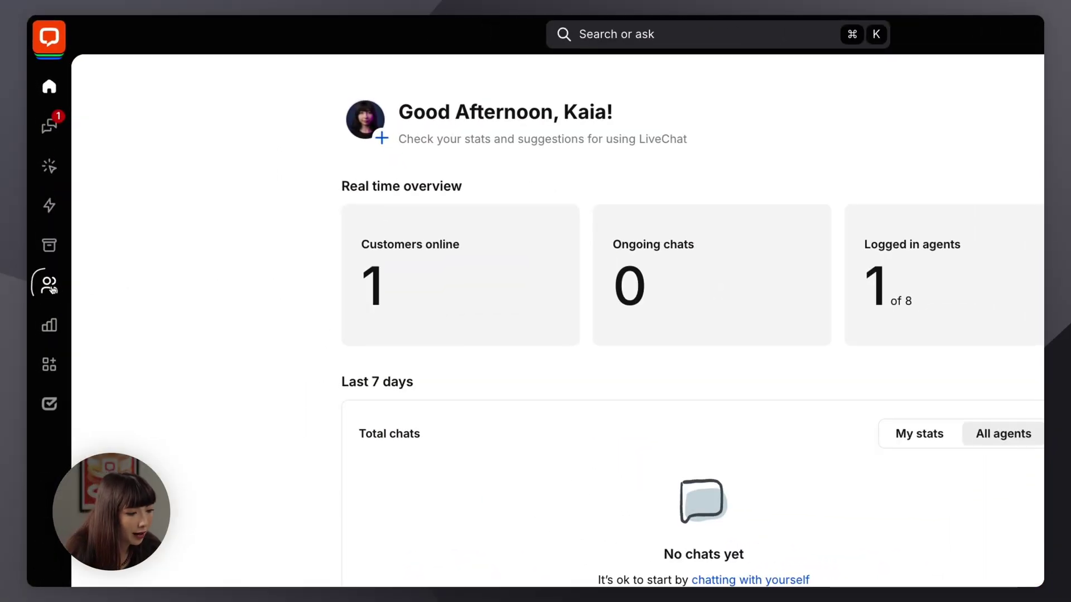
Step: Invite a new person by e-mail to the team with the Agent role
{"action": "left_click", "coordinate": [47, 283]}
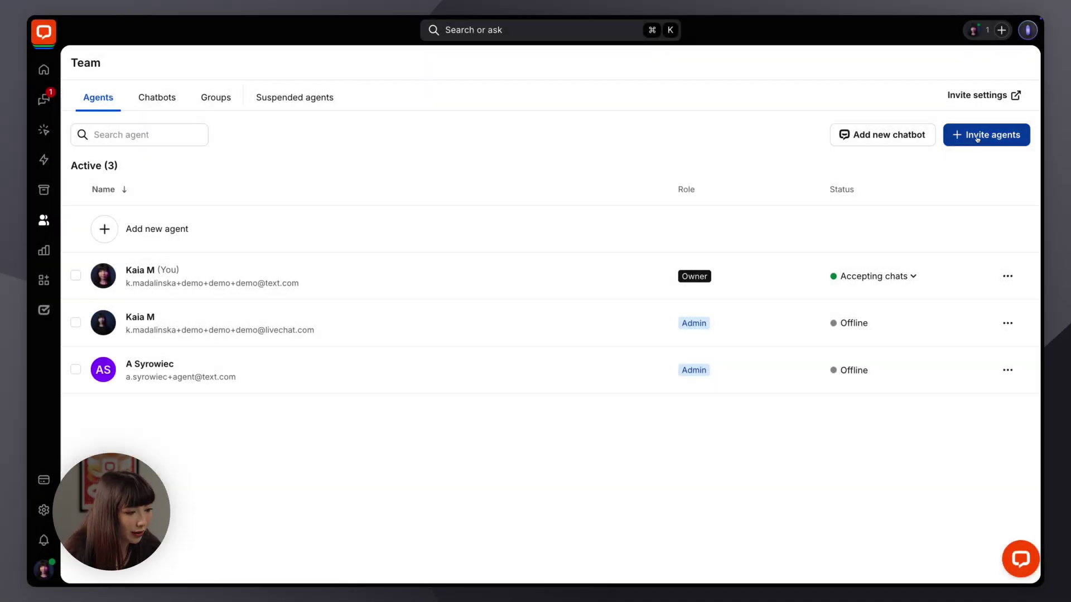
{"action": "left_click", "coordinate": [976, 136]}
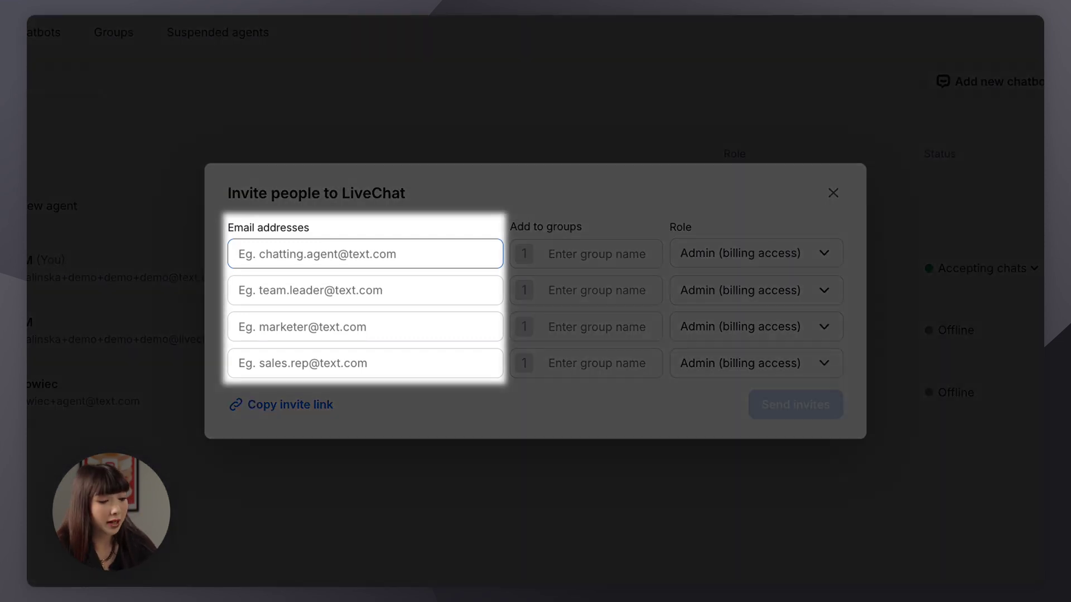
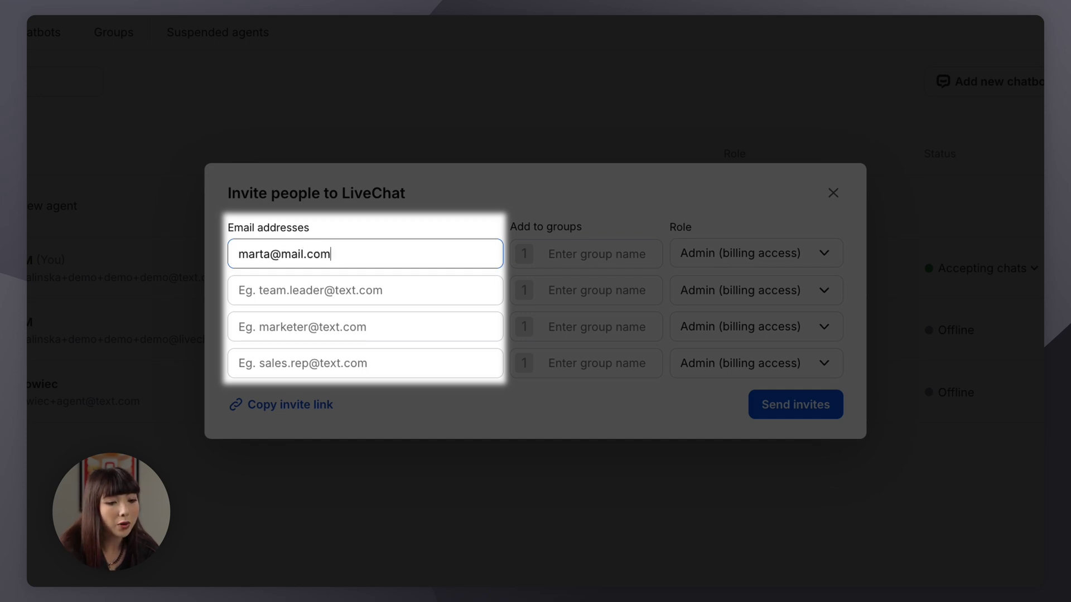
{"action": "left_click", "coordinate": [734, 263]}
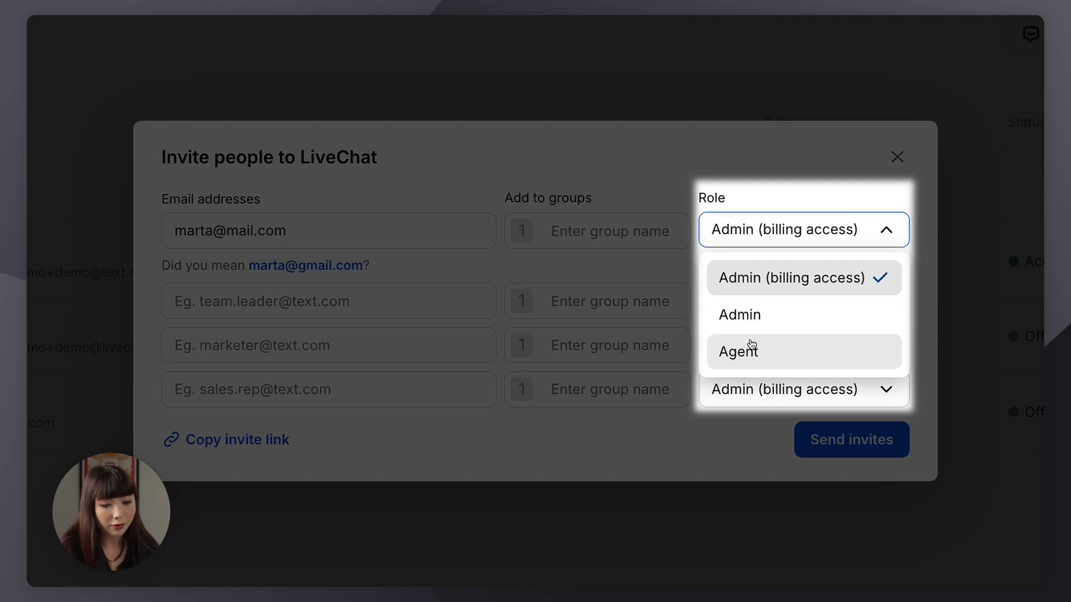
{"action": "left_click", "coordinate": [752, 345]}
{"action": "left_click", "coordinate": [857, 453]}
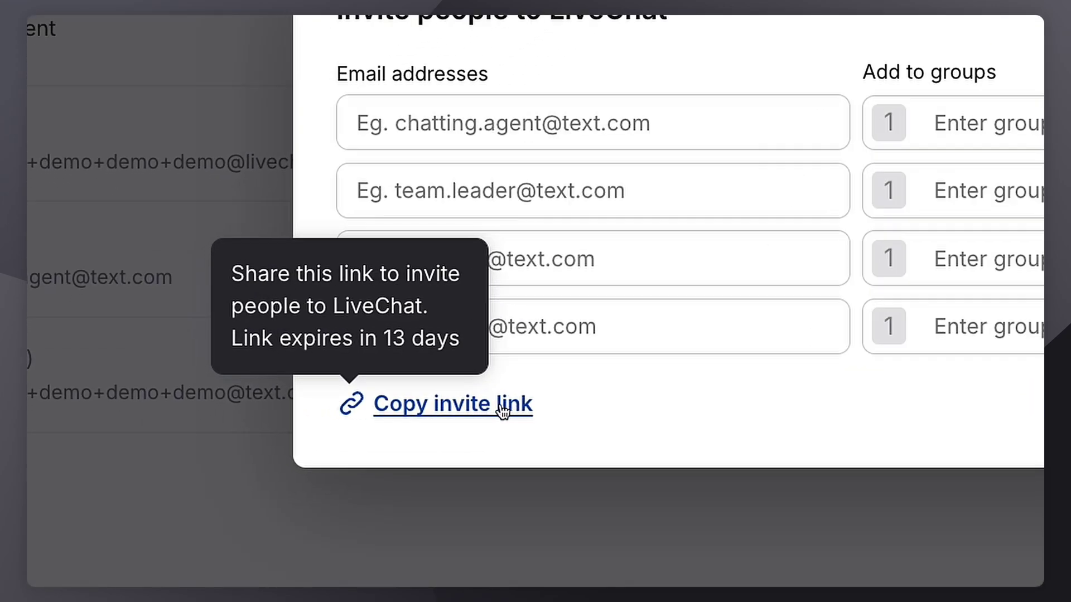
Step: Copy the team's invite link from the Invite people dialog
{"action": "left_click", "coordinate": [298, 415]}
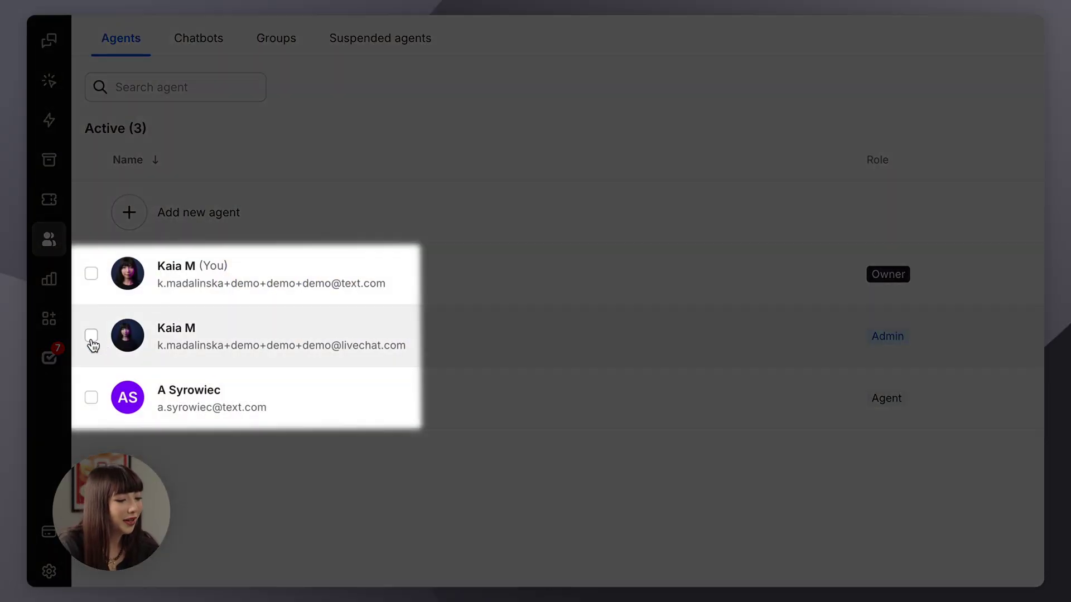
Step: Select both agents and set their status after login to Not accepting chats
{"action": "left_click", "coordinate": [91, 335]}
{"action": "left_click", "coordinate": [92, 398]}
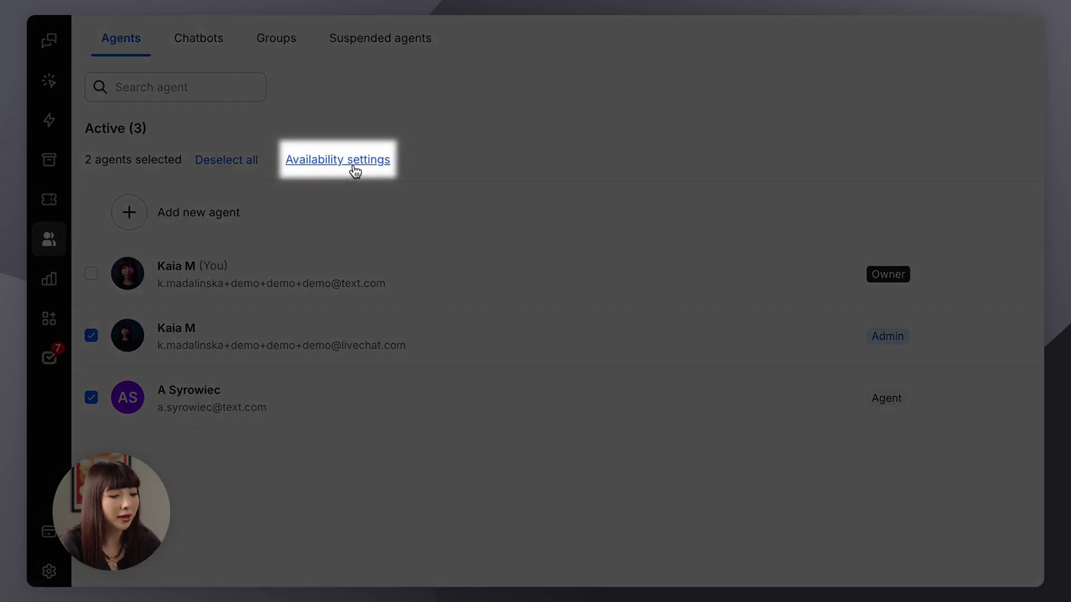
{"action": "left_click", "coordinate": [355, 168]}
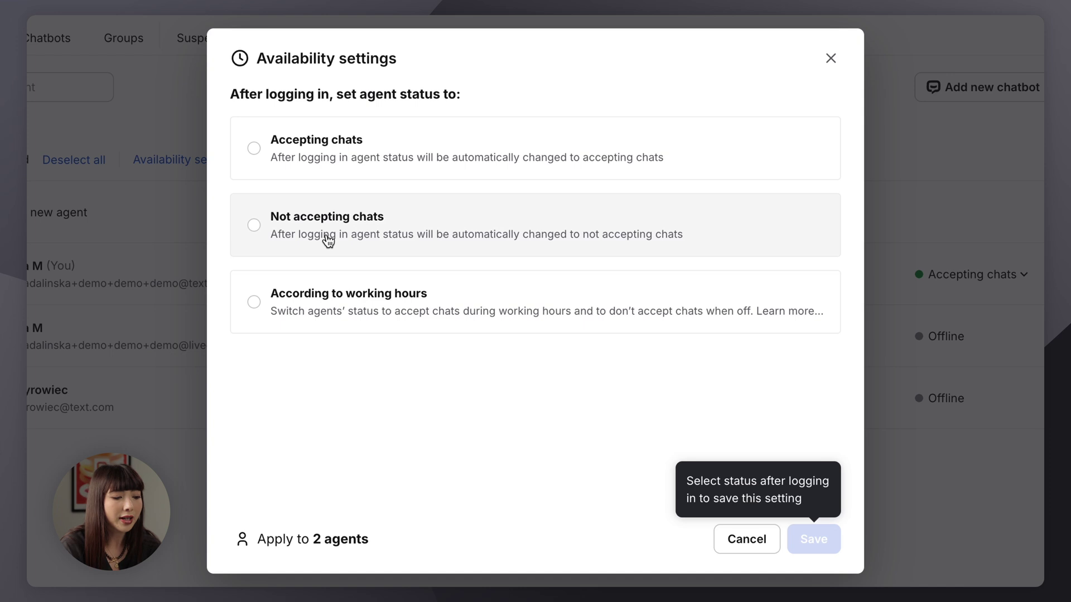
{"action": "left_click", "coordinate": [328, 240]}
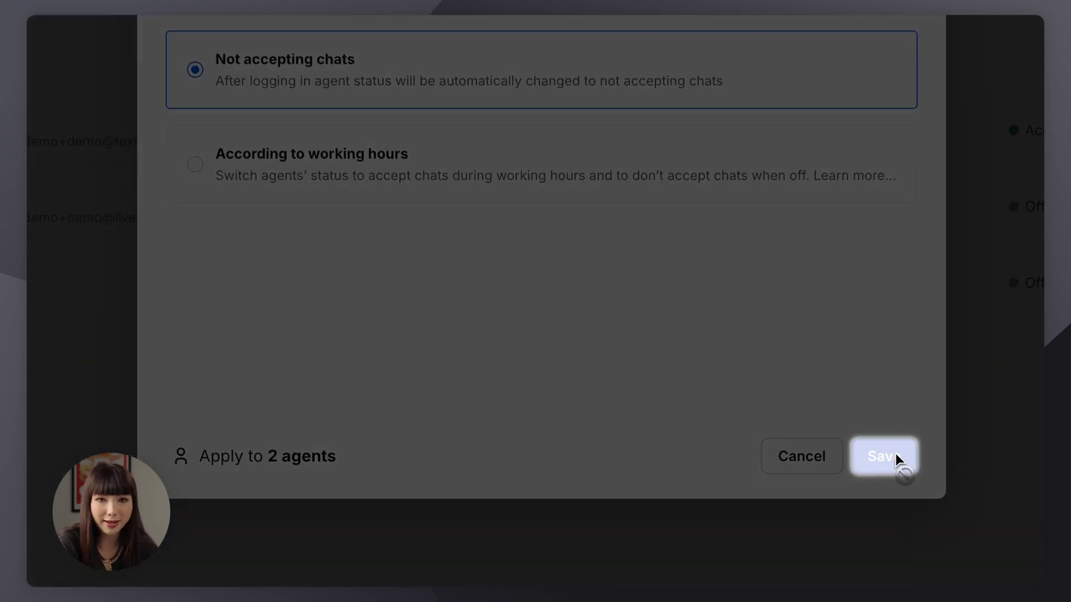
{"action": "left_click", "coordinate": [892, 455]}
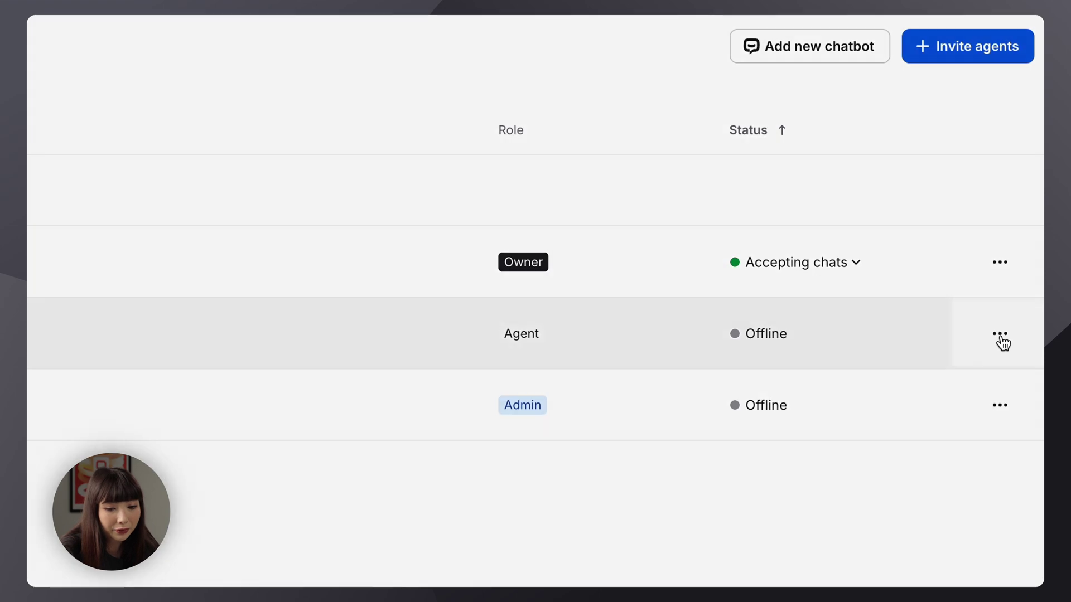
Step: Open the Agent-role member's Edit profile page and scroll through their details
{"action": "left_click", "coordinate": [1000, 334]}
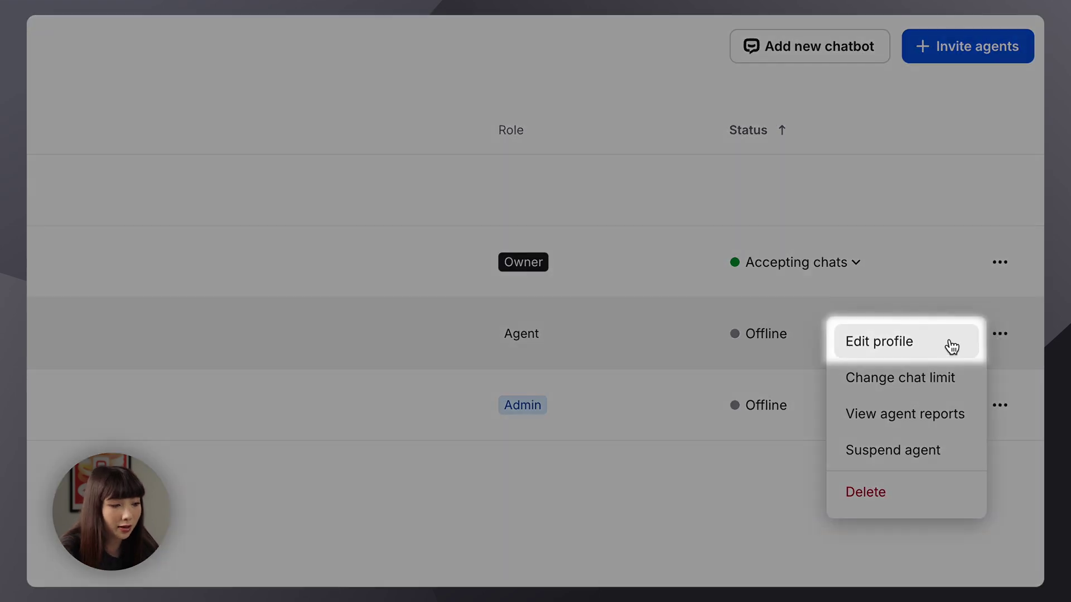
{"action": "left_click", "coordinate": [948, 345]}
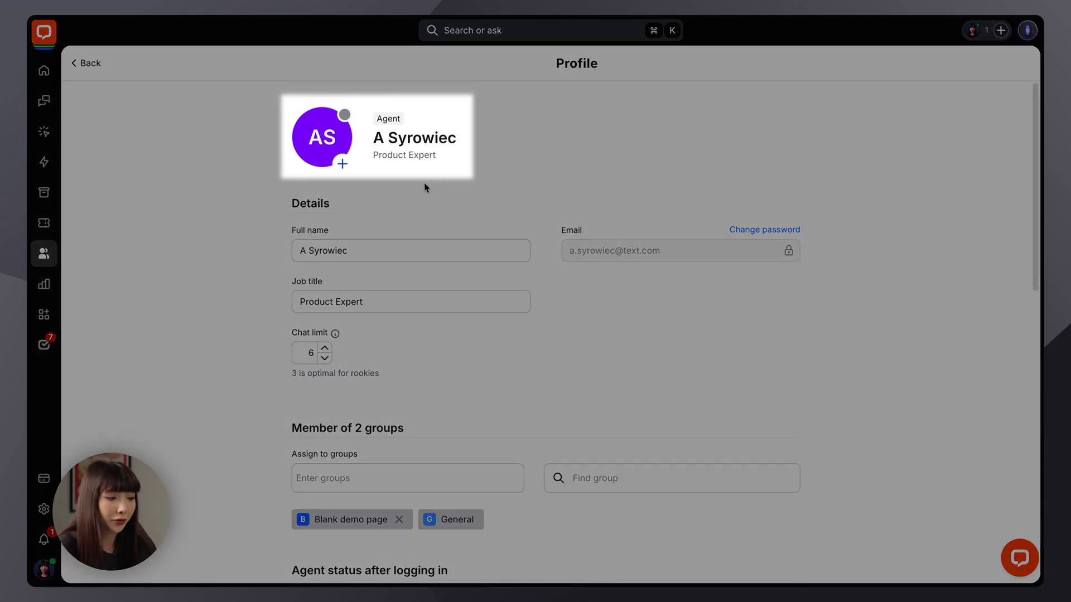
{"action": "scroll", "coordinate": [426, 188], "scroll_direction": "down", "scroll_amount": 2}
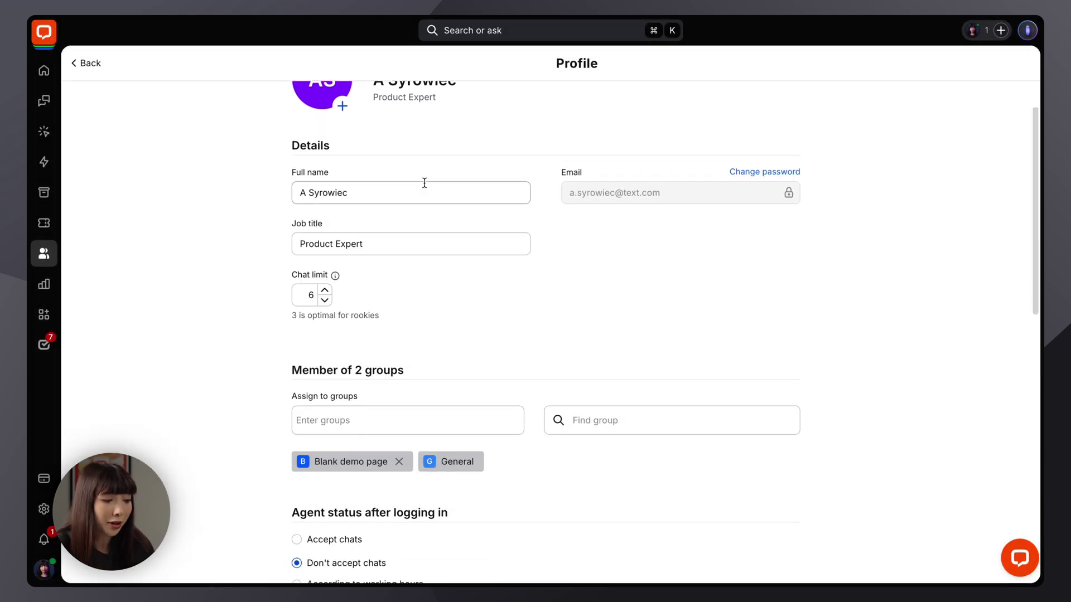
{"action": "scroll", "coordinate": [467, 274], "scroll_direction": "down", "scroll_amount": 2}
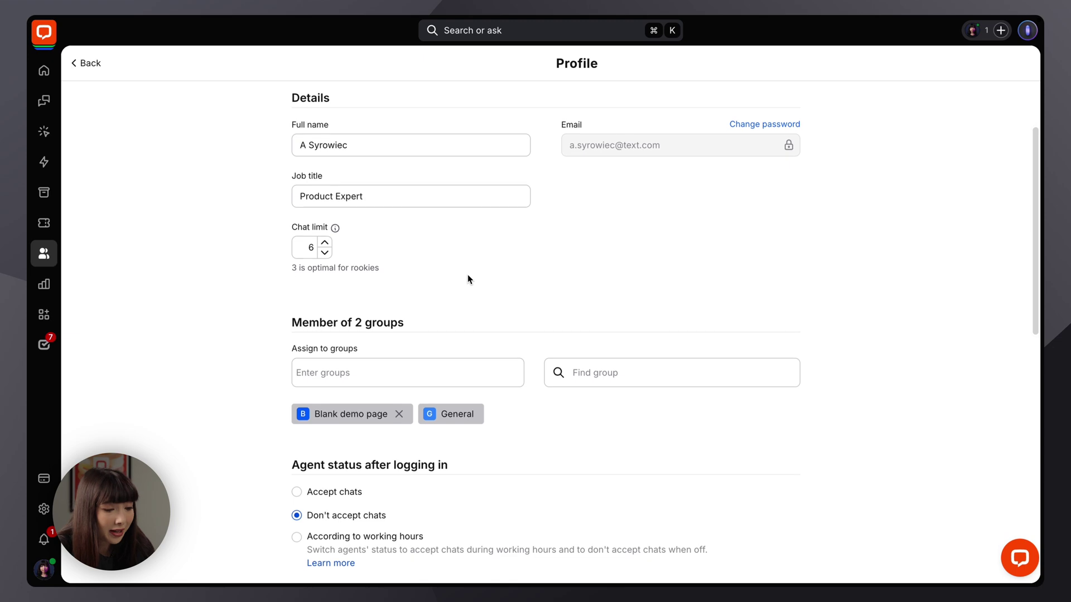
{"action": "scroll", "coordinate": [473, 337], "scroll_direction": "down", "scroll_amount": 6}
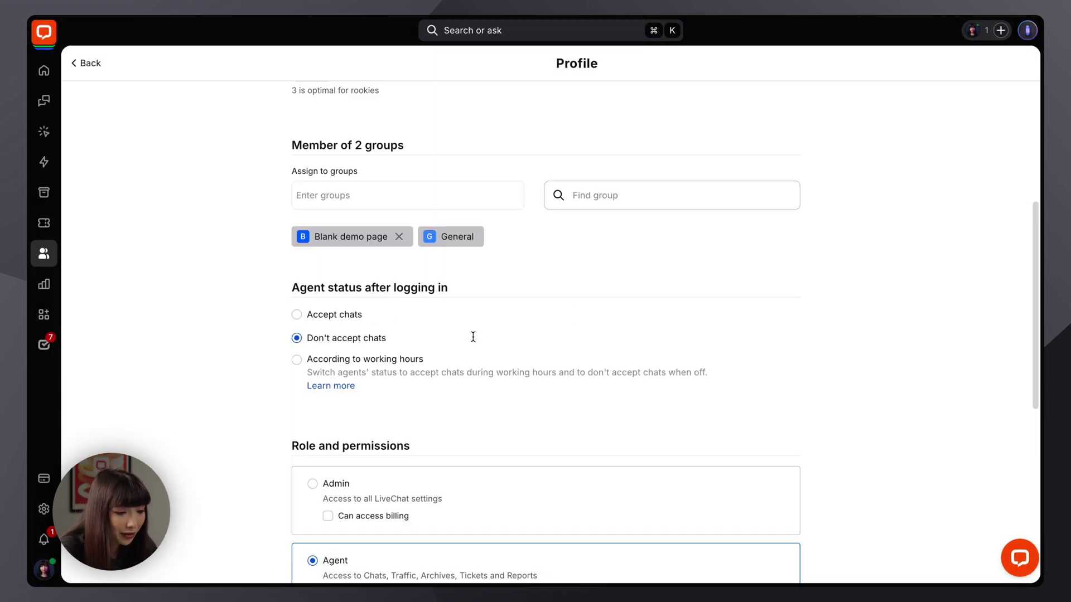
{"action": "scroll", "coordinate": [474, 342], "scroll_direction": "down", "scroll_amount": 1}
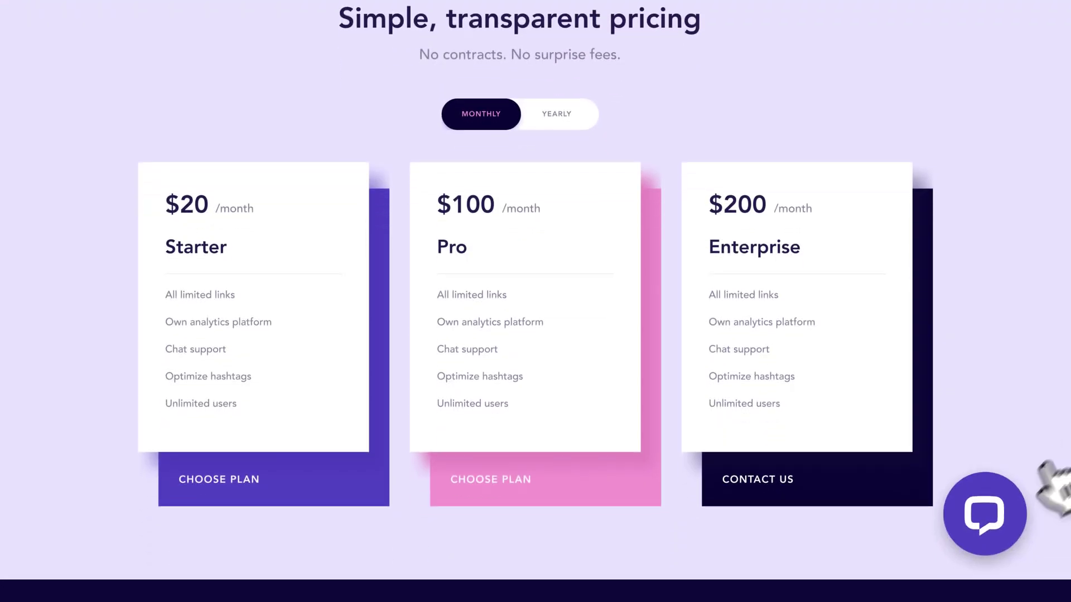
Step: Open the LiveChat chat bubble on the demo pricing page
{"action": "left_click", "coordinate": [1004, 512]}
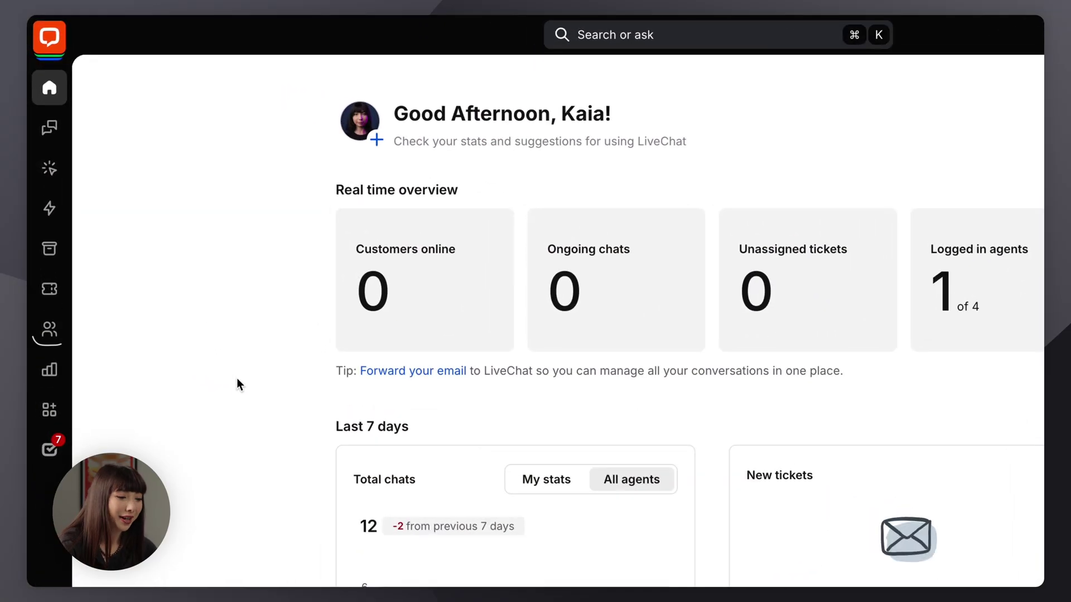
Step: Create the 'Sales team' group under Team > Groups with two members
{"action": "left_click", "coordinate": [54, 337]}
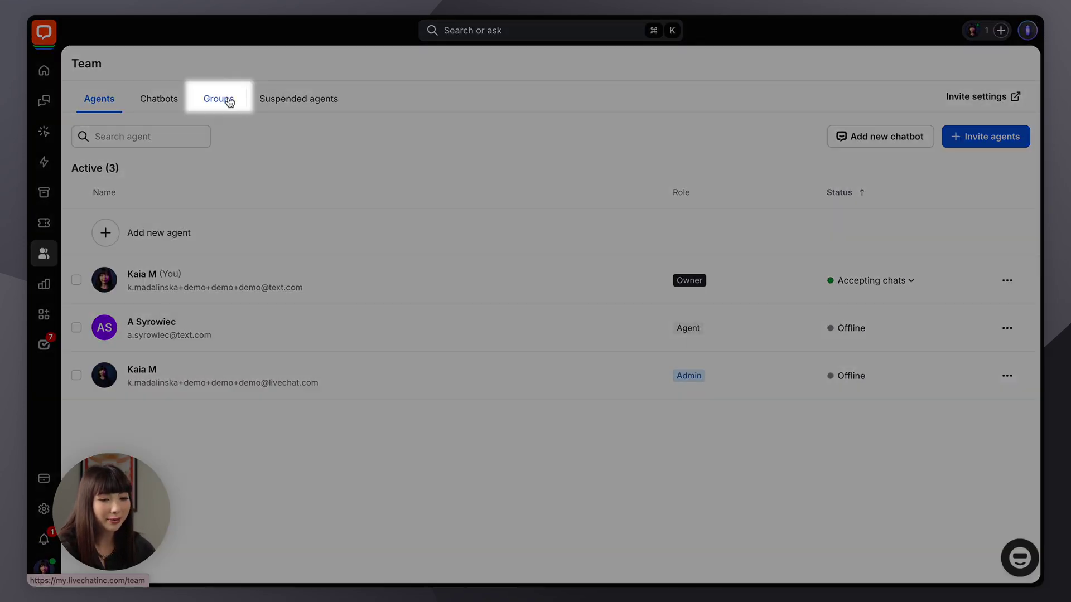
{"action": "left_click", "coordinate": [229, 101]}
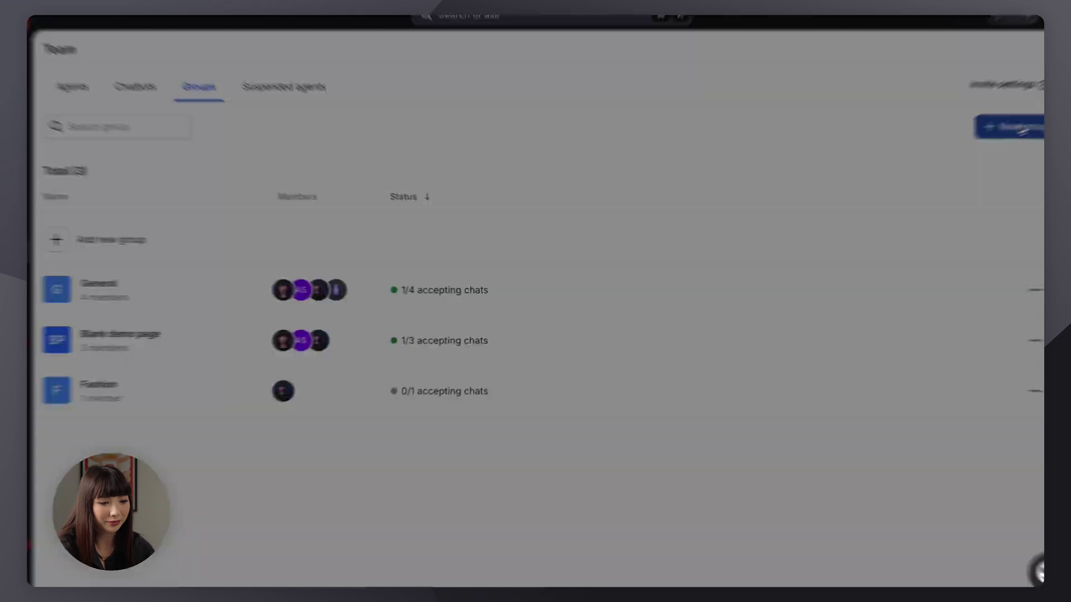
{"action": "left_click", "coordinate": [993, 139]}
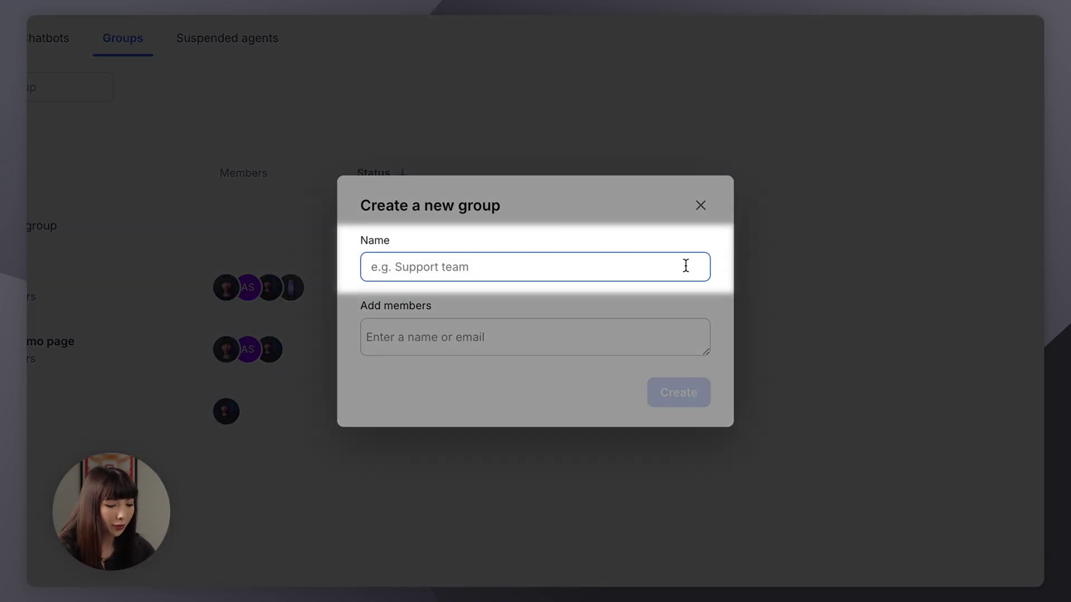
{"action": "type", "text": "Sales team"}
{"action": "left_click", "coordinate": [620, 329]}
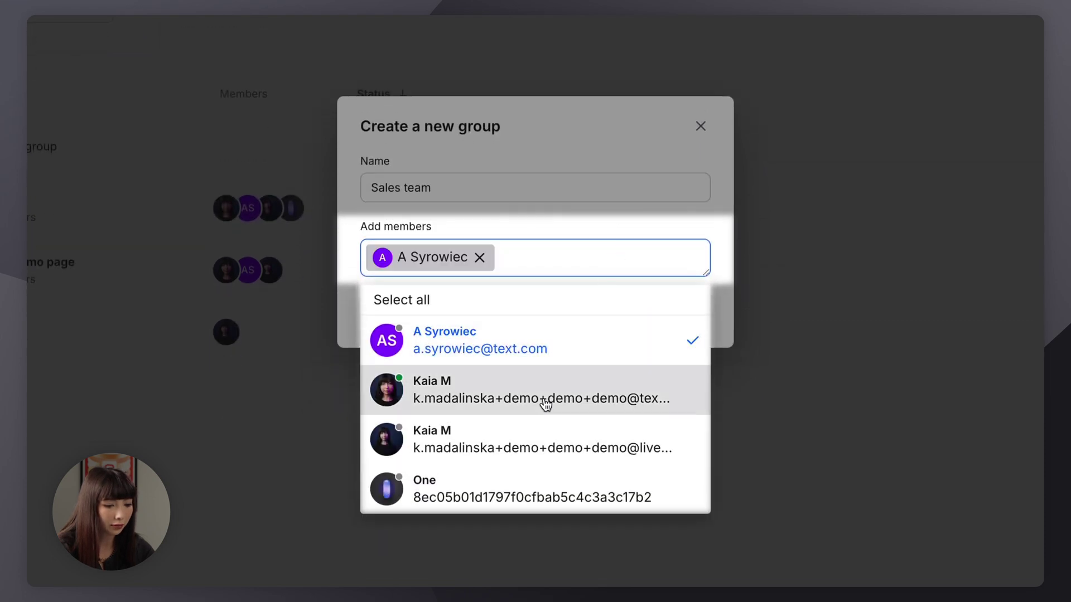
{"action": "left_click", "coordinate": [540, 433]}
{"action": "left_click", "coordinate": [719, 247]}
{"action": "left_click", "coordinate": [667, 405]}
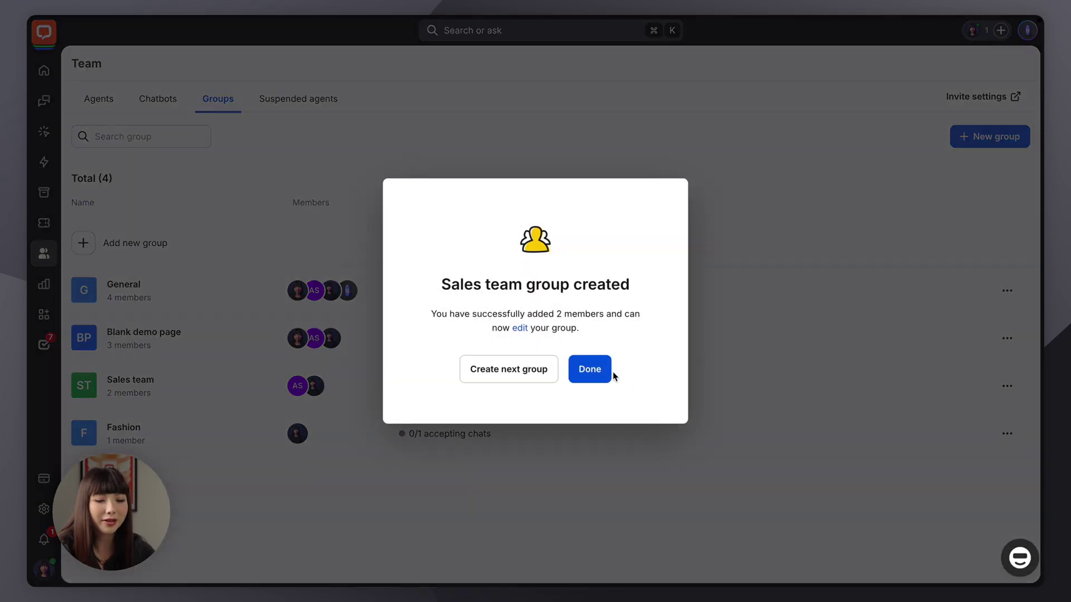
Step: Dismiss the confirmation and check the Sales team actions menu, then close it
{"action": "left_click", "coordinate": [605, 372]}
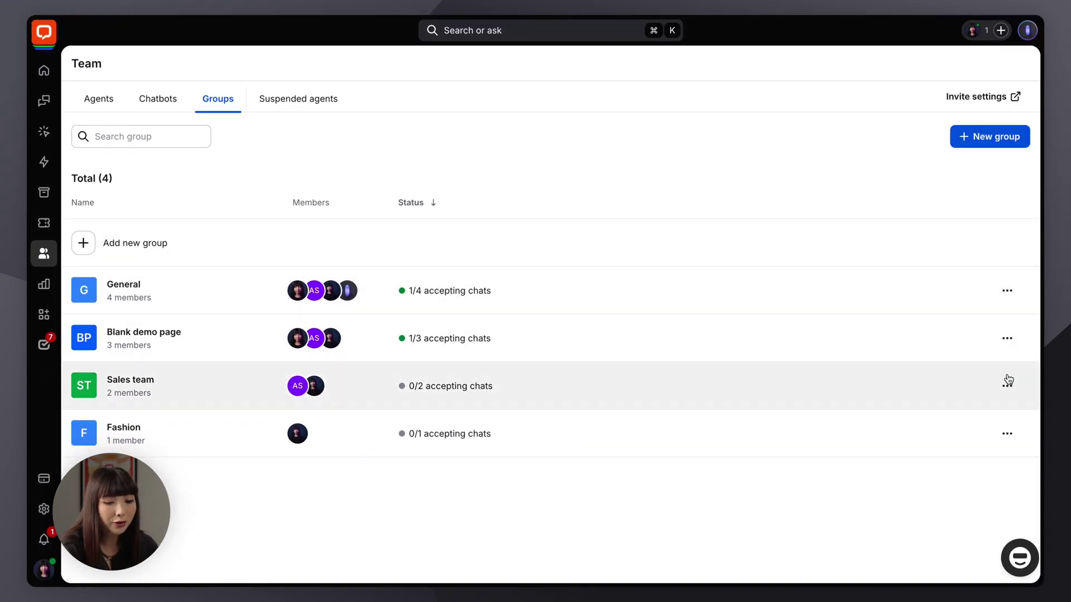
{"action": "left_click", "coordinate": [1007, 384]}
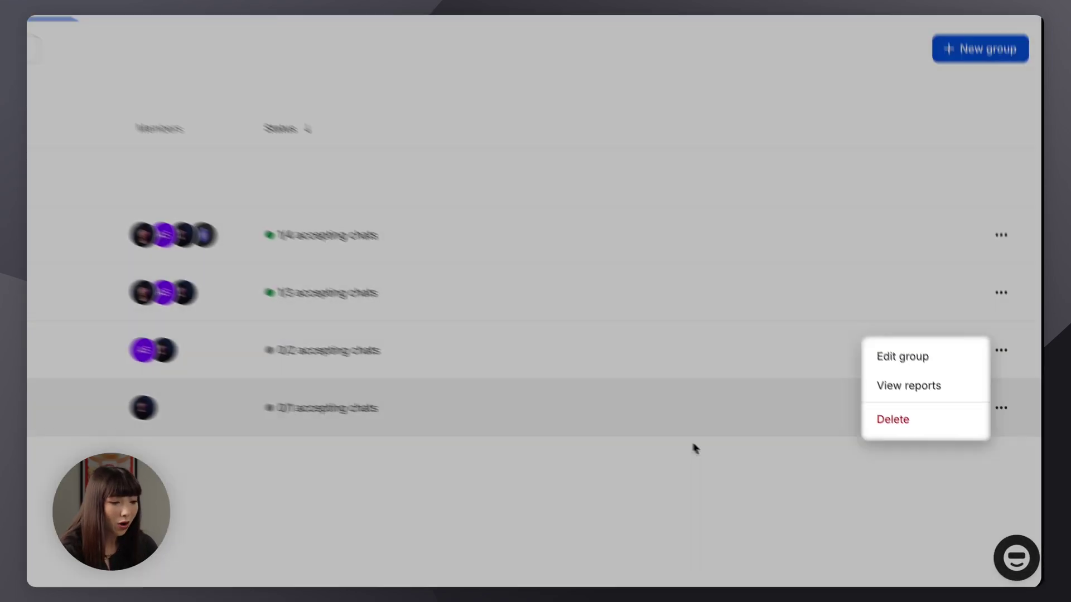
{"action": "left_click", "coordinate": [533, 517]}
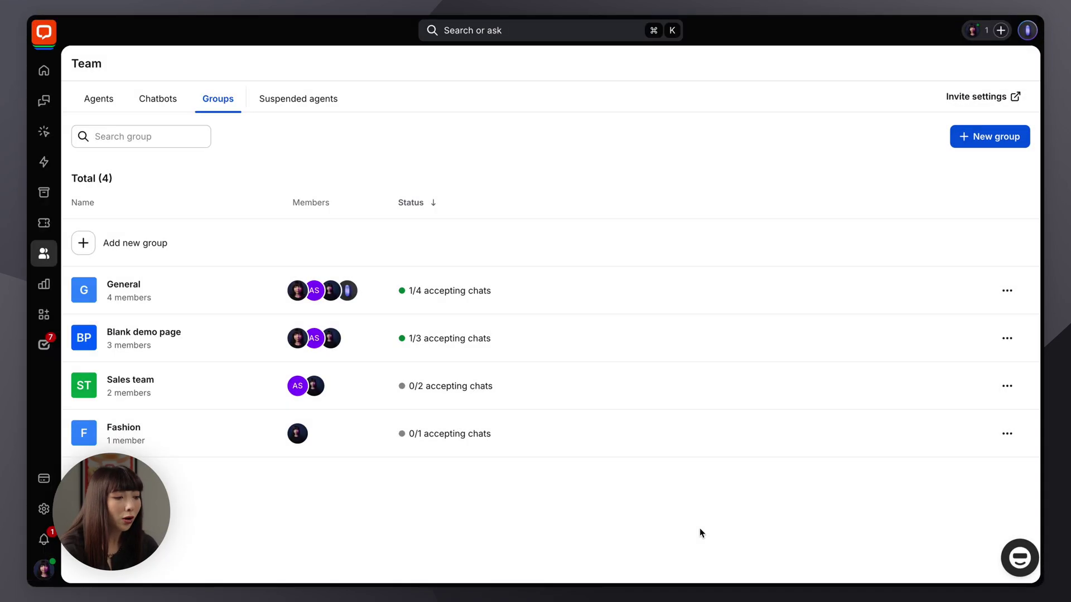